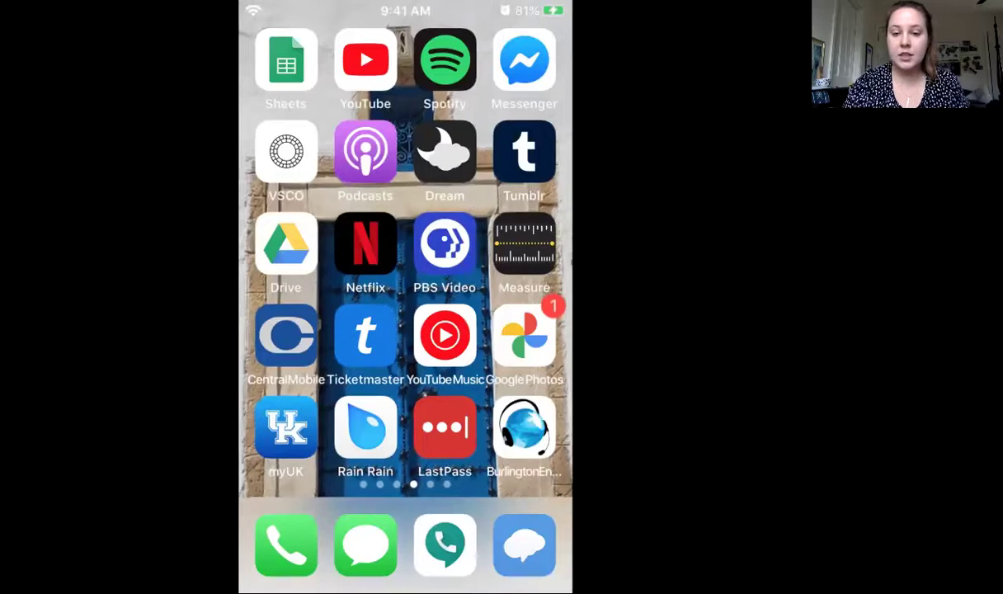
Step: Launch BurlingtonEnglish and log in with the learner's username and password
{"action": "left_click", "coordinate": [523, 429]}
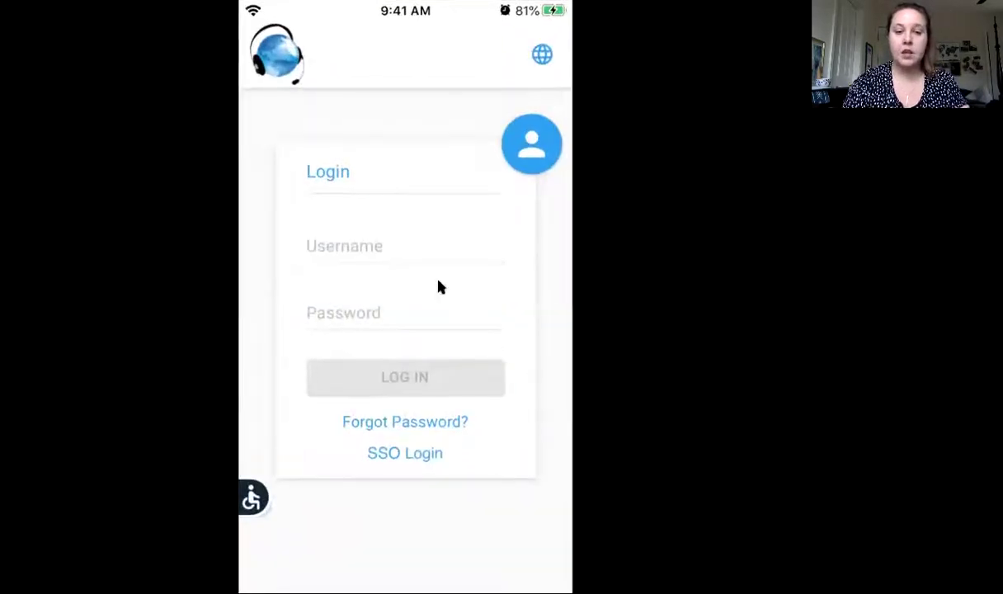
{"action": "left_click", "coordinate": [360, 248]}
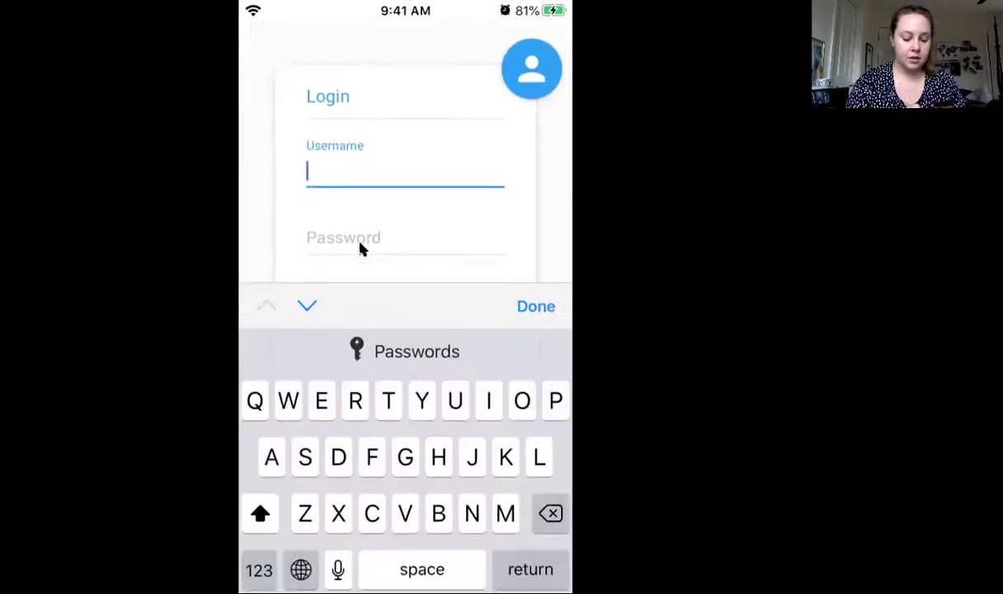
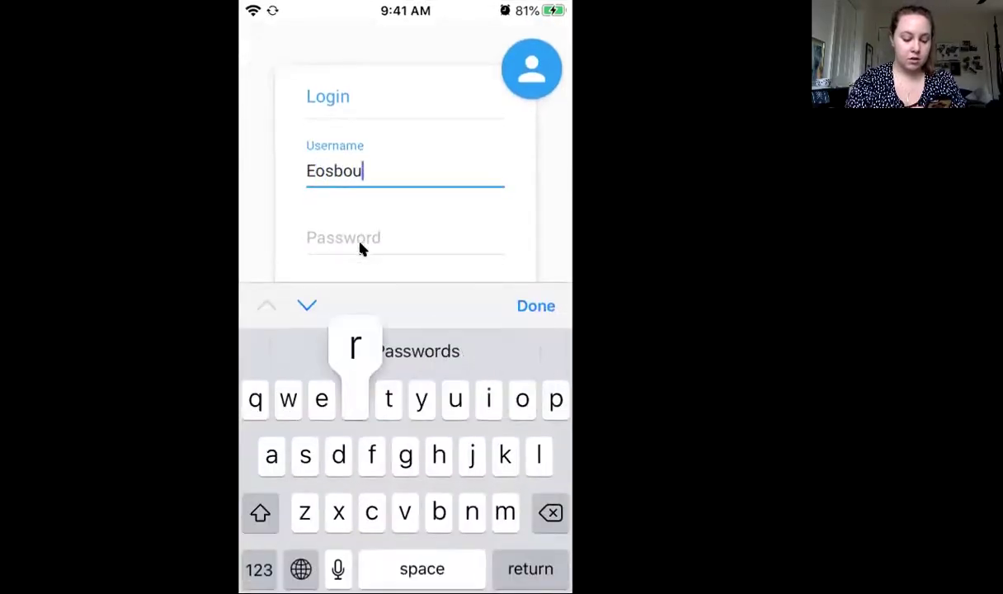
{"action": "left_click", "coordinate": [359, 245]}
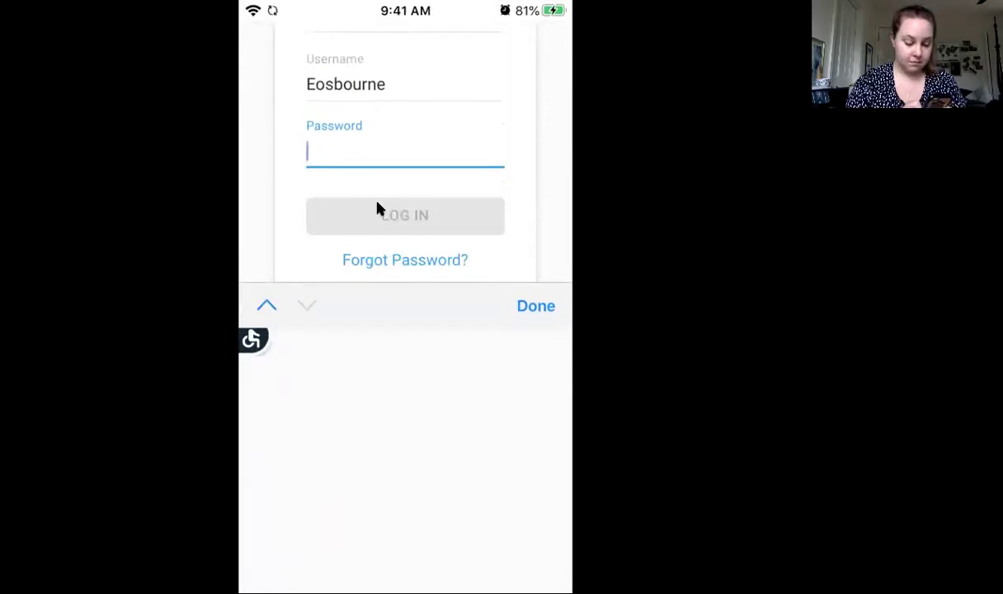
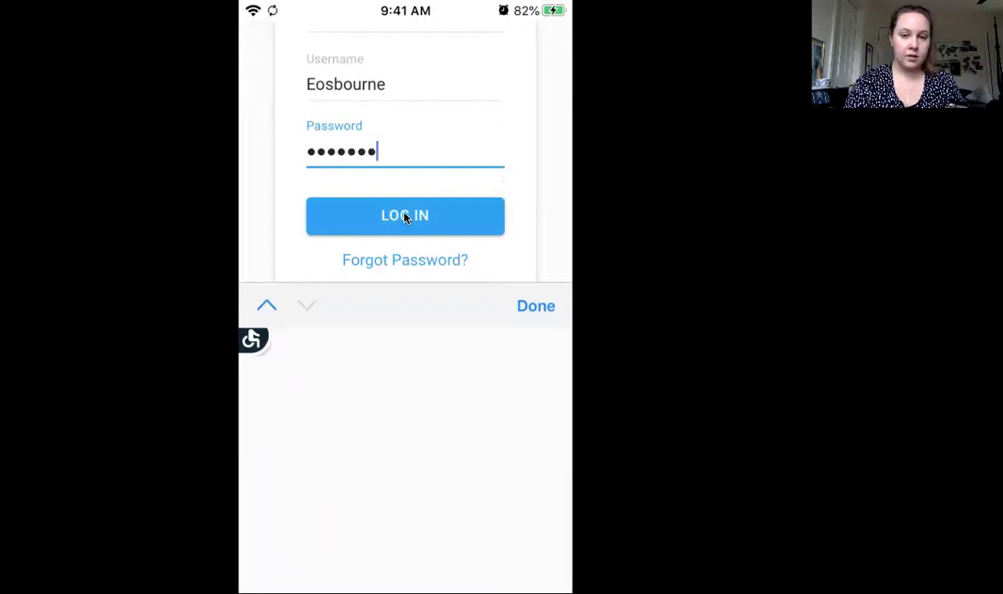
{"action": "left_click", "coordinate": [404, 216]}
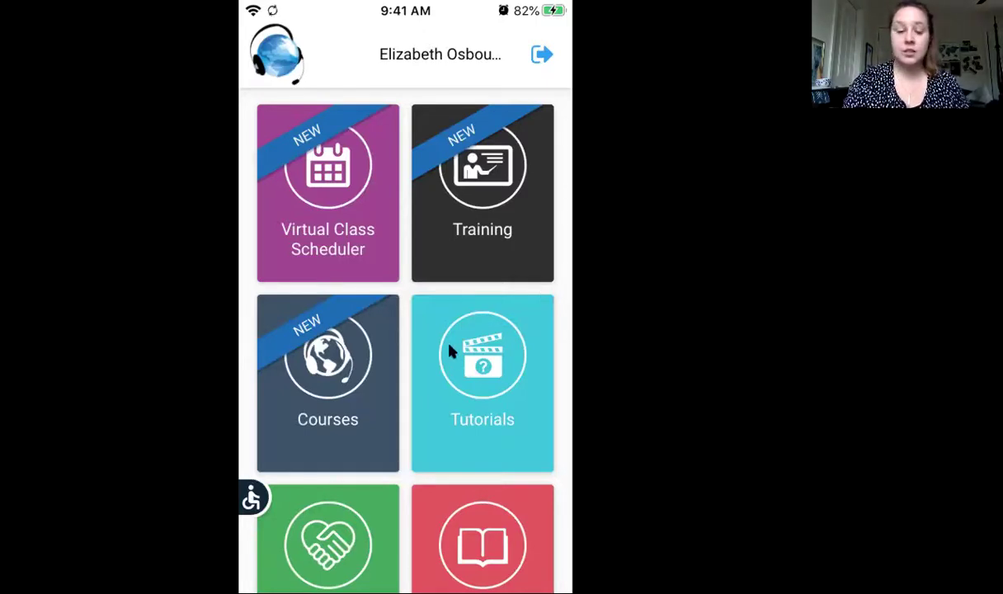
Step: Go to Courses and select the English in America Intermediate book
{"action": "scroll", "coordinate": [450, 352], "scroll_direction": "down", "scroll_amount": 5}
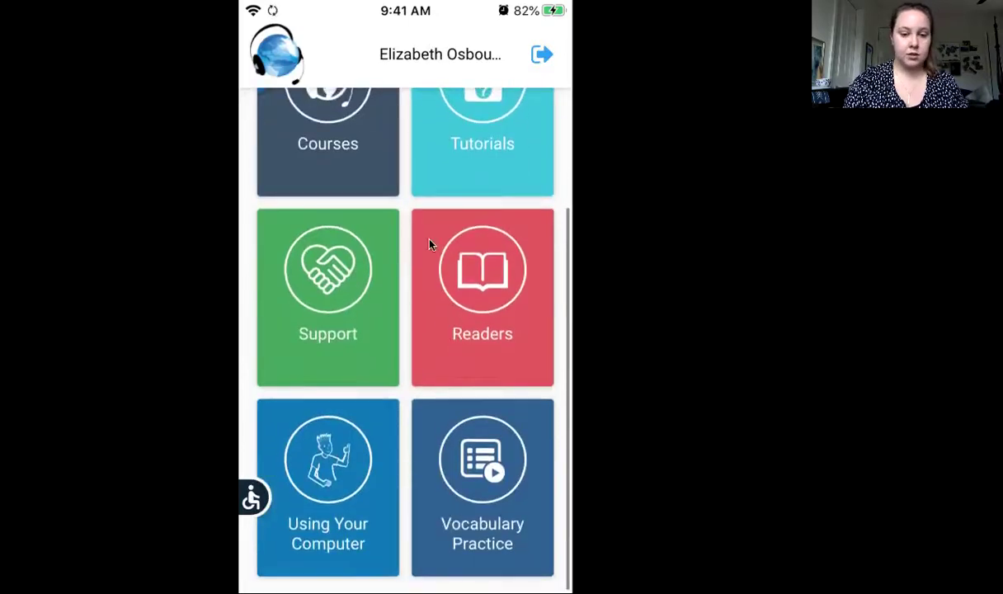
{"action": "scroll", "coordinate": [429, 242], "scroll_direction": "up", "scroll_amount": 5}
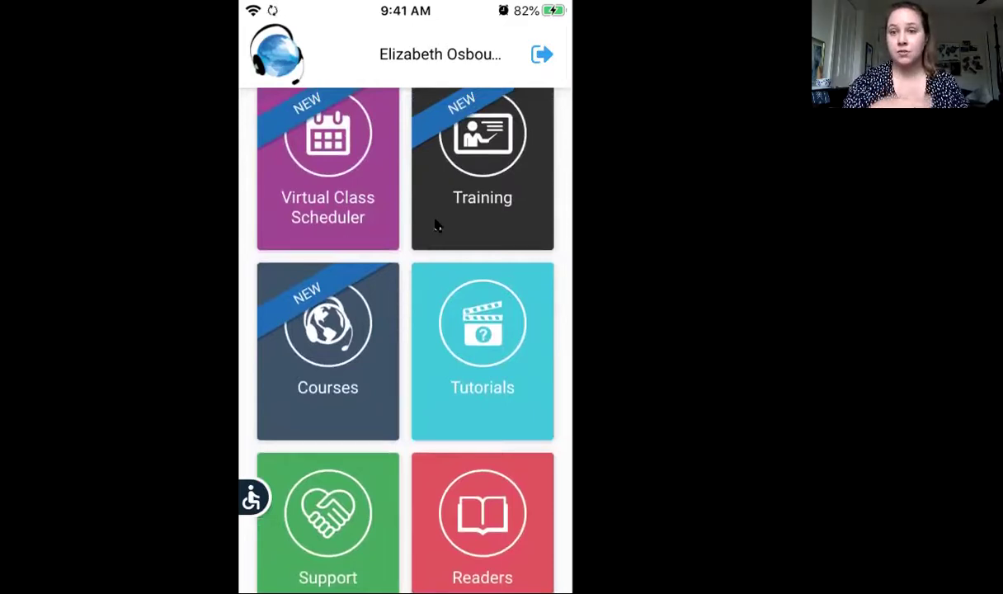
{"action": "left_click", "coordinate": [319, 410]}
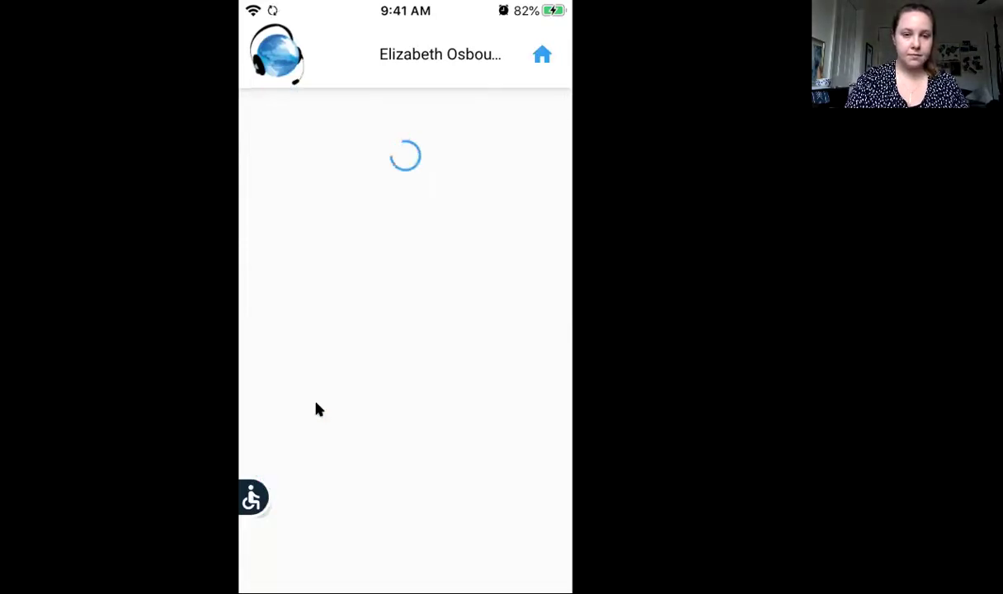
{"action": "scroll", "coordinate": [301, 361], "scroll_direction": "down", "scroll_amount": 1}
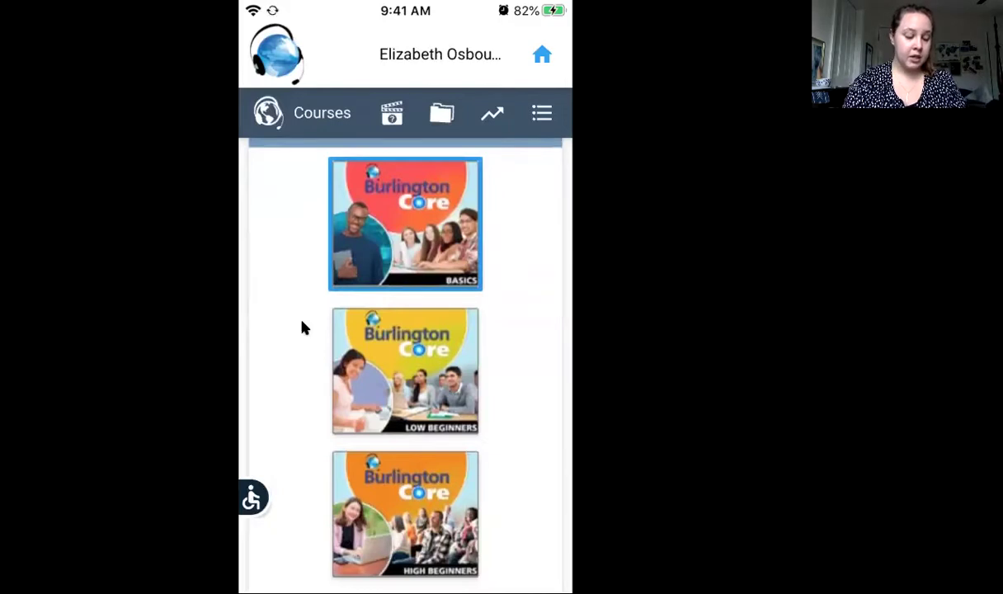
{"action": "scroll", "coordinate": [302, 328], "scroll_direction": "down", "scroll_amount": 10}
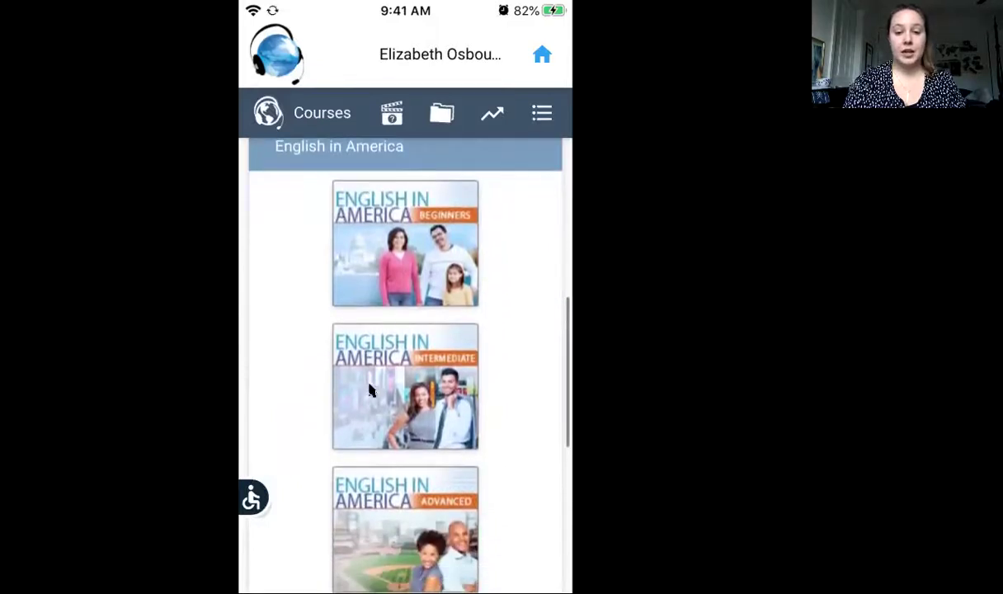
{"action": "left_click", "coordinate": [438, 358]}
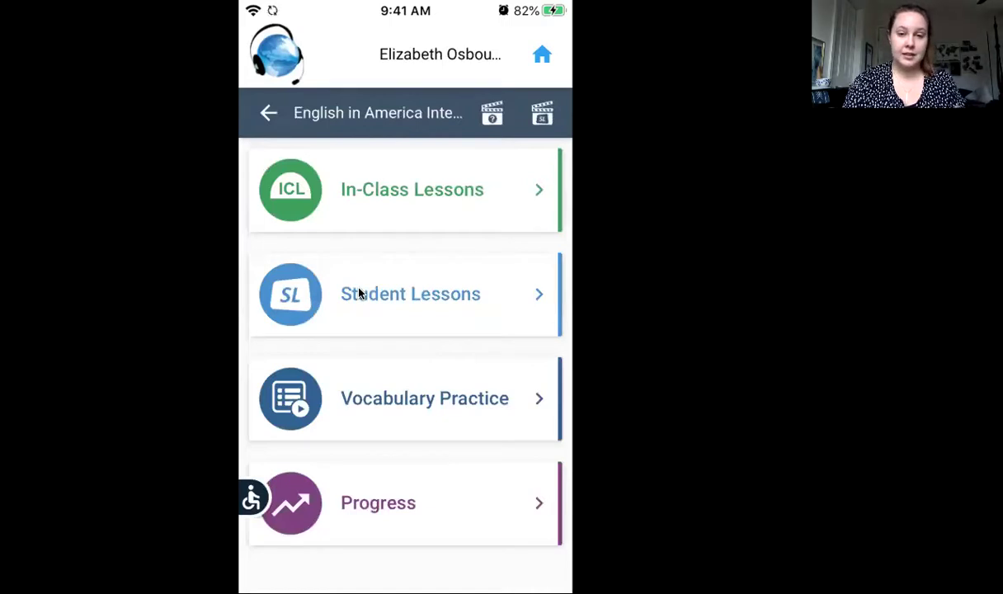
Step: Expand 3. Diversity under Student Lessons and open lesson 1, Understanding Other Cultures
{"action": "left_click", "coordinate": [359, 293]}
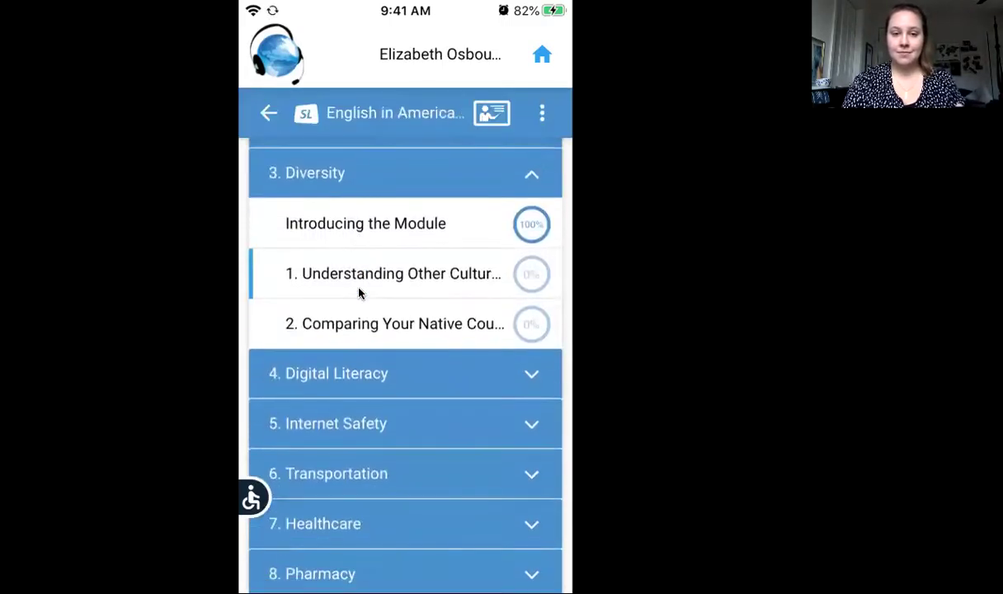
{"action": "left_click", "coordinate": [309, 186]}
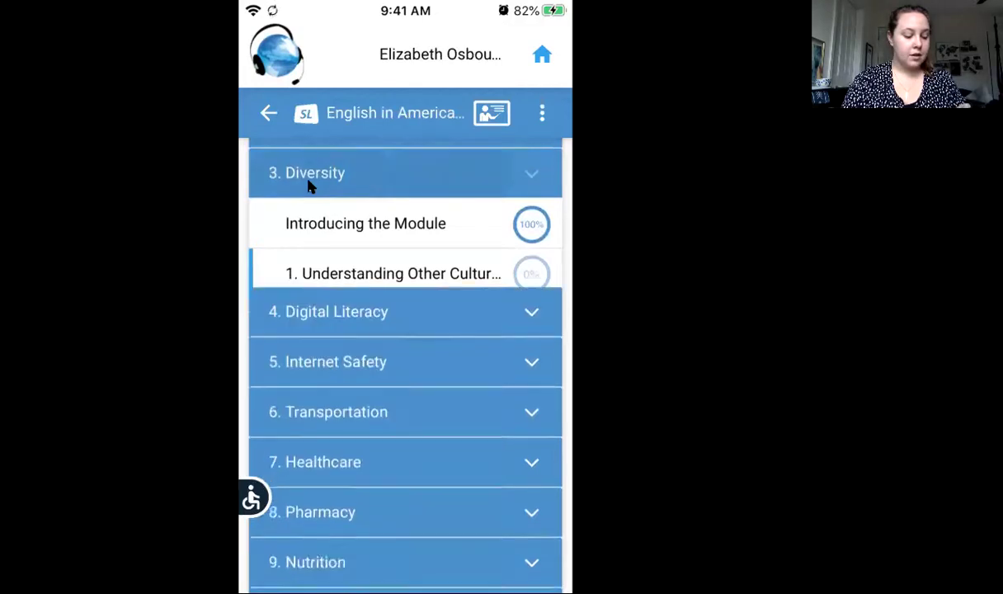
{"action": "scroll", "coordinate": [338, 322], "scroll_direction": "up", "scroll_amount": 5}
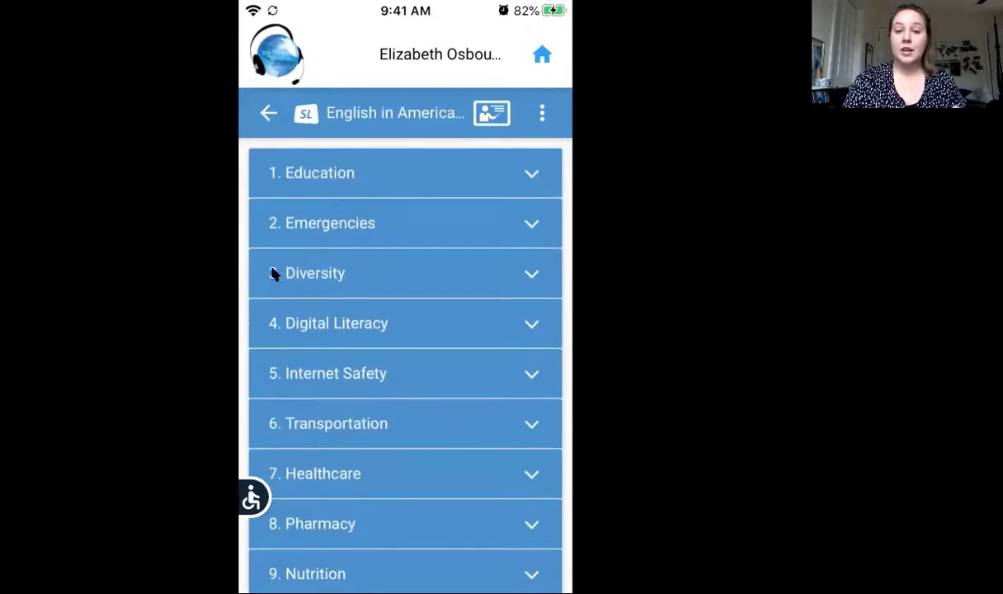
{"action": "left_click", "coordinate": [332, 275]}
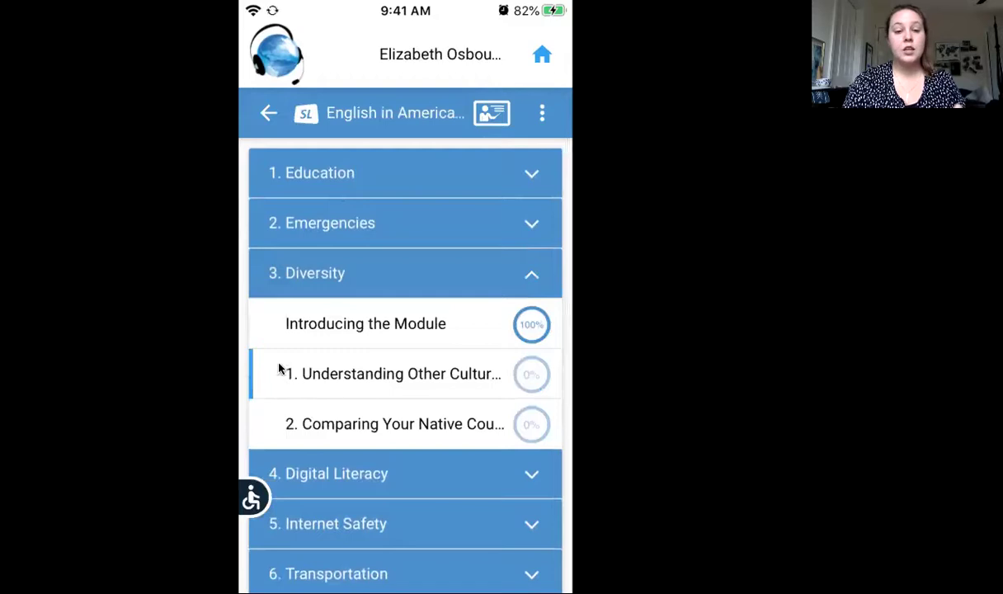
{"action": "left_click", "coordinate": [428, 381]}
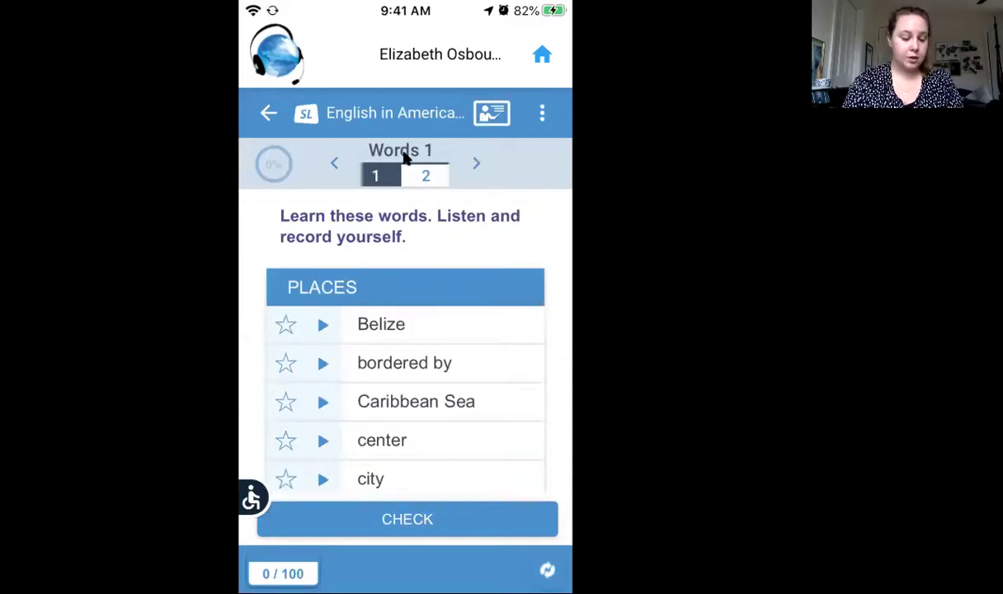
Step: Play the pronunciation of Belize in the Words 1 PLACES list
{"action": "scroll", "coordinate": [404, 161], "scroll_direction": "right", "scroll_amount": 5}
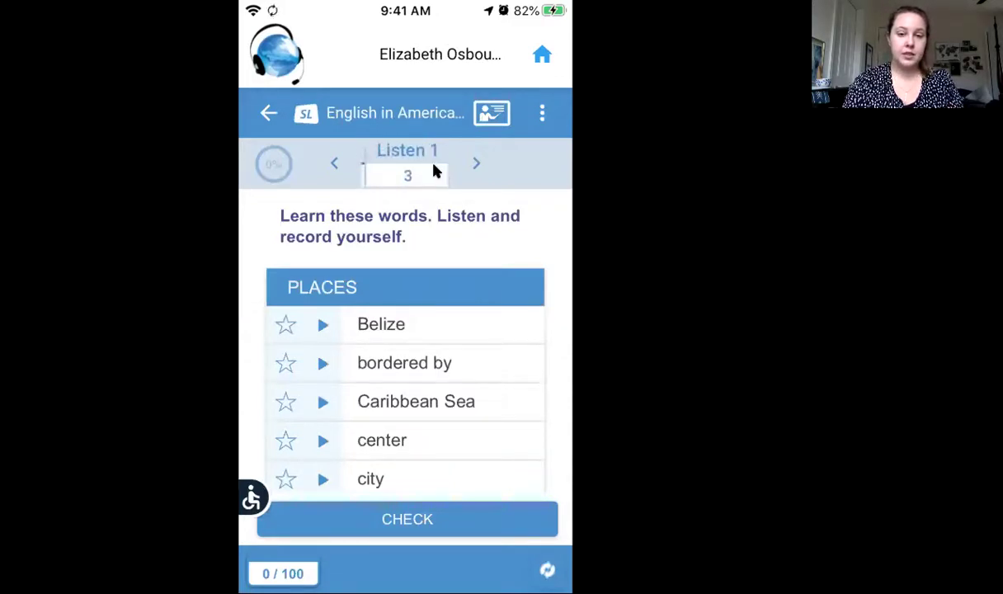
{"action": "scroll", "coordinate": [434, 171], "scroll_direction": "right", "scroll_amount": 4}
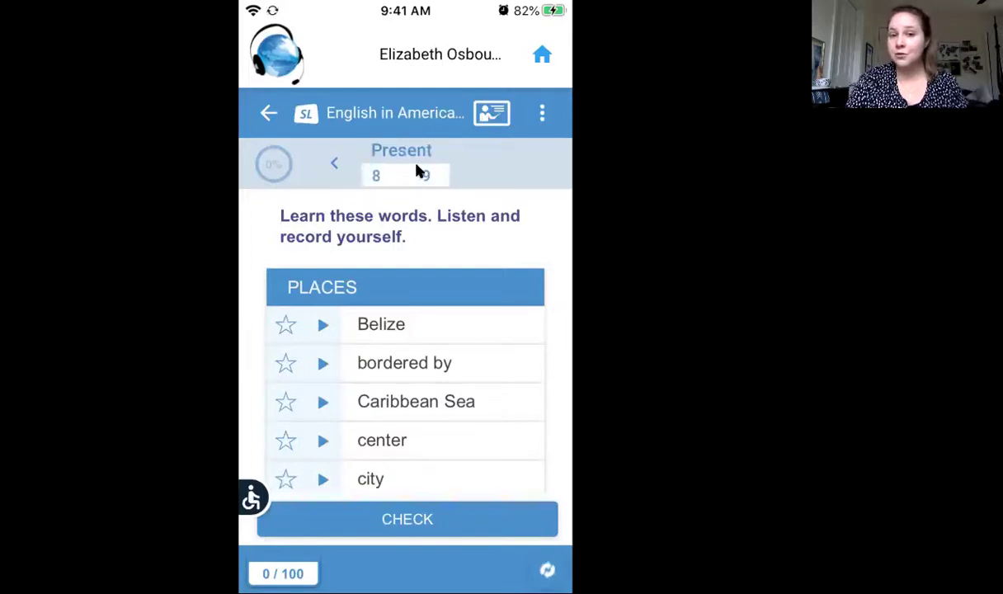
{"action": "scroll", "coordinate": [417, 171], "scroll_direction": "left", "scroll_amount": 2}
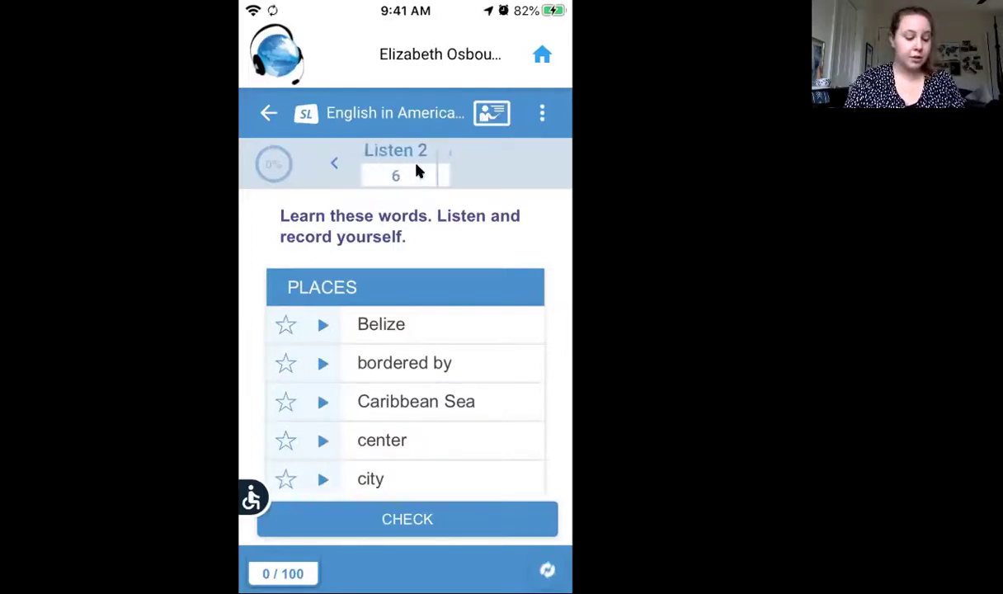
{"action": "scroll", "coordinate": [416, 170], "scroll_direction": "left", "scroll_amount": 4}
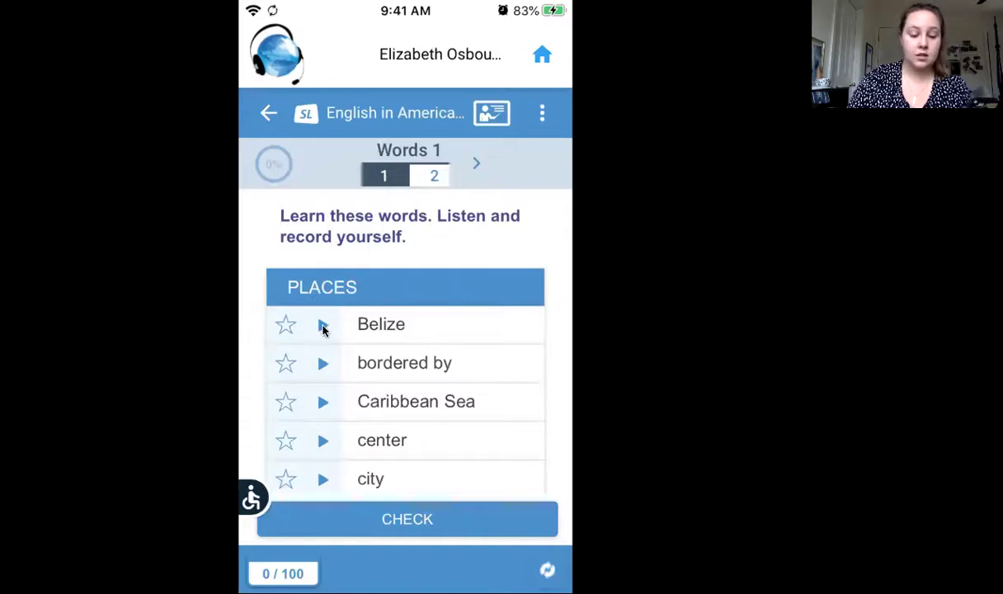
{"action": "left_click", "coordinate": [322, 327]}
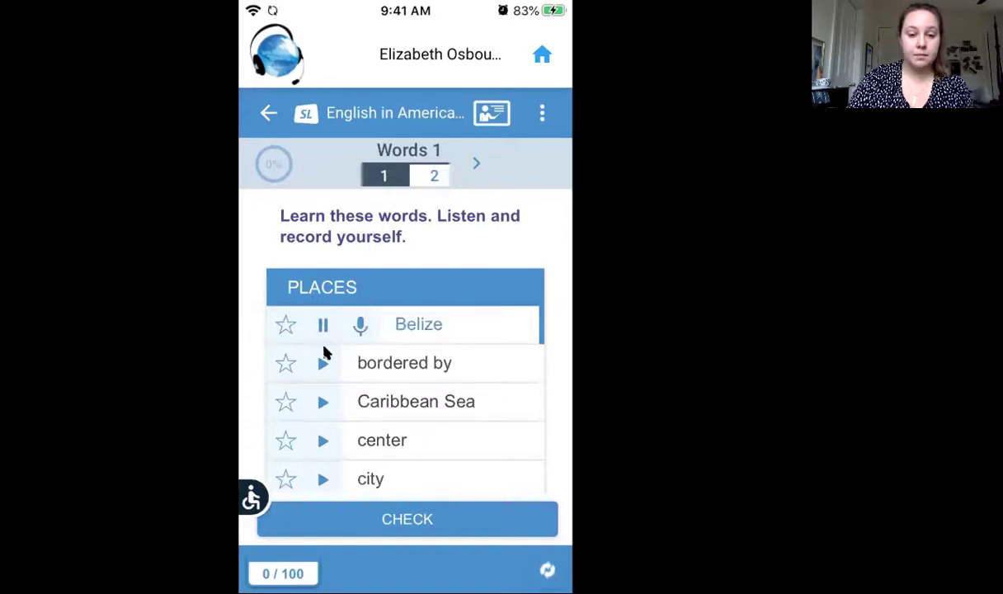
Step: Grant microphone access and record your own pronunciation of Belize
{"action": "left_click", "coordinate": [364, 325]}
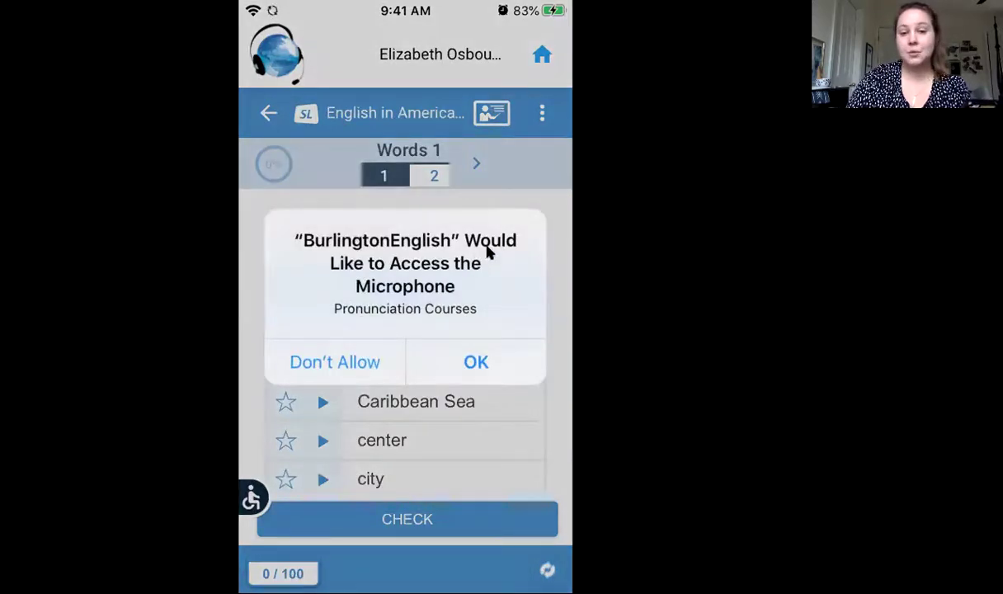
{"action": "left_click", "coordinate": [466, 363]}
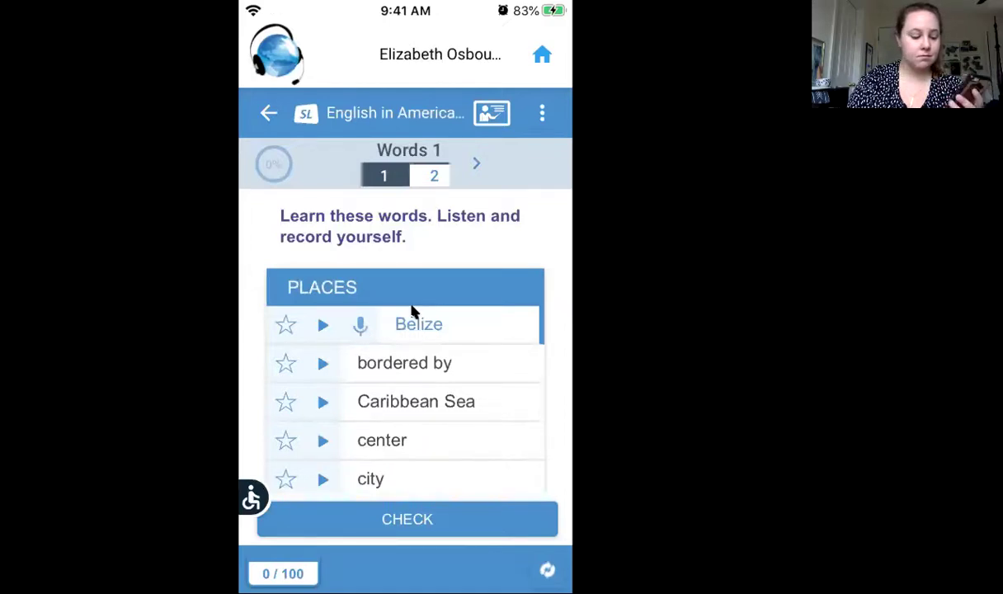
{"action": "left_click", "coordinate": [363, 326]}
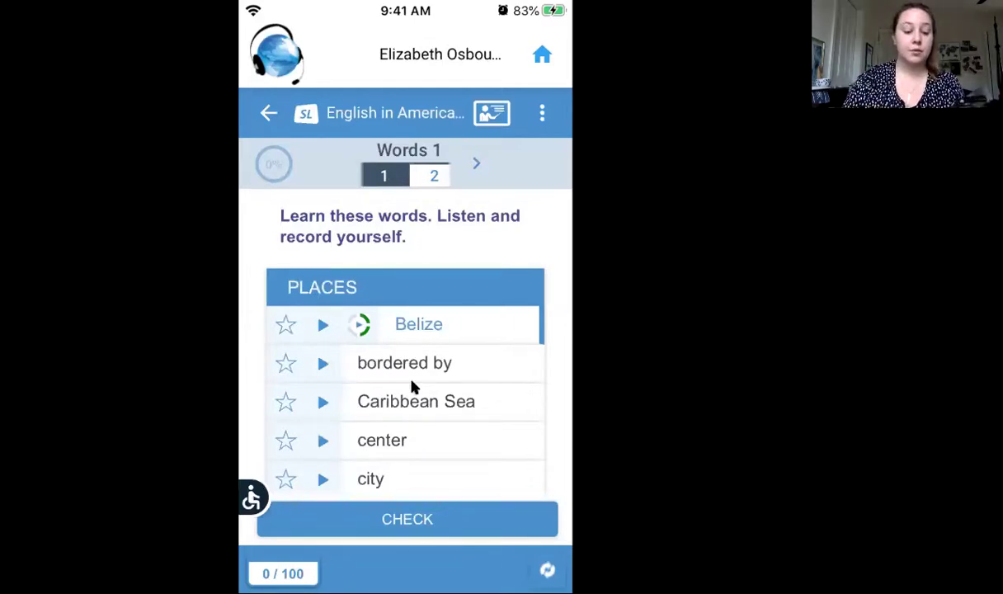
Step: Scroll through the Words 1 vocabulary sections, then switch to part 2, the dictation exercise
{"action": "scroll", "coordinate": [413, 386], "scroll_direction": "down", "scroll_amount": 15}
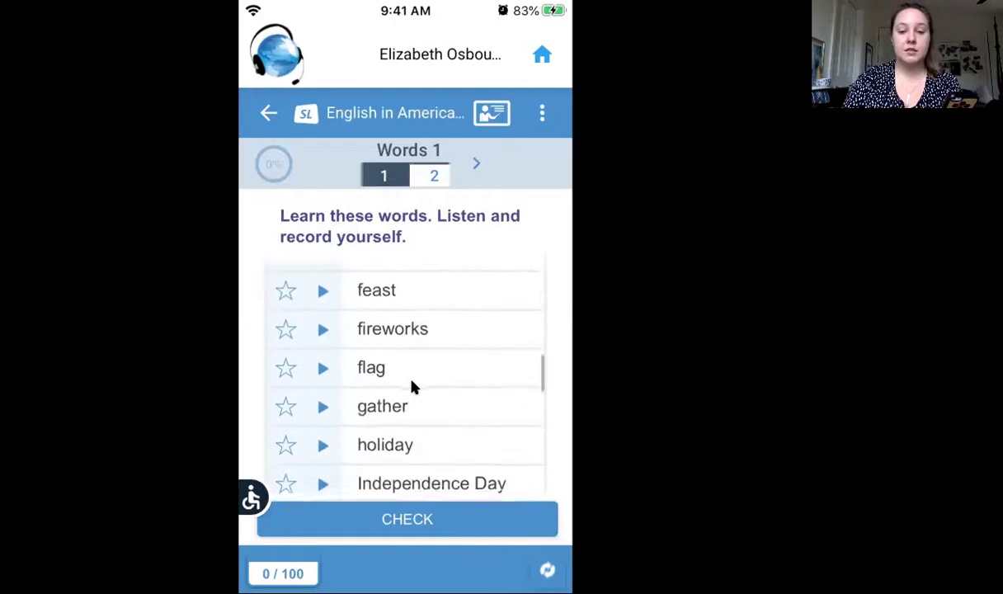
{"action": "scroll", "coordinate": [412, 387], "scroll_direction": "down", "scroll_amount": 2}
{"action": "scroll", "coordinate": [414, 387], "scroll_direction": "down", "scroll_amount": 4}
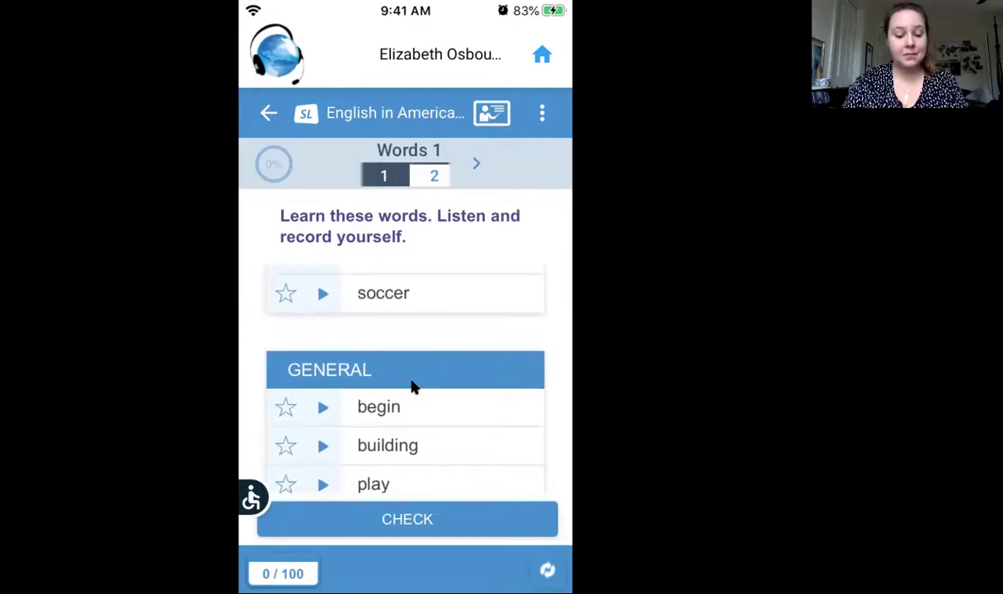
{"action": "scroll", "coordinate": [414, 388], "scroll_direction": "down", "scroll_amount": 5}
{"action": "scroll", "coordinate": [410, 387], "scroll_direction": "up", "scroll_amount": 5}
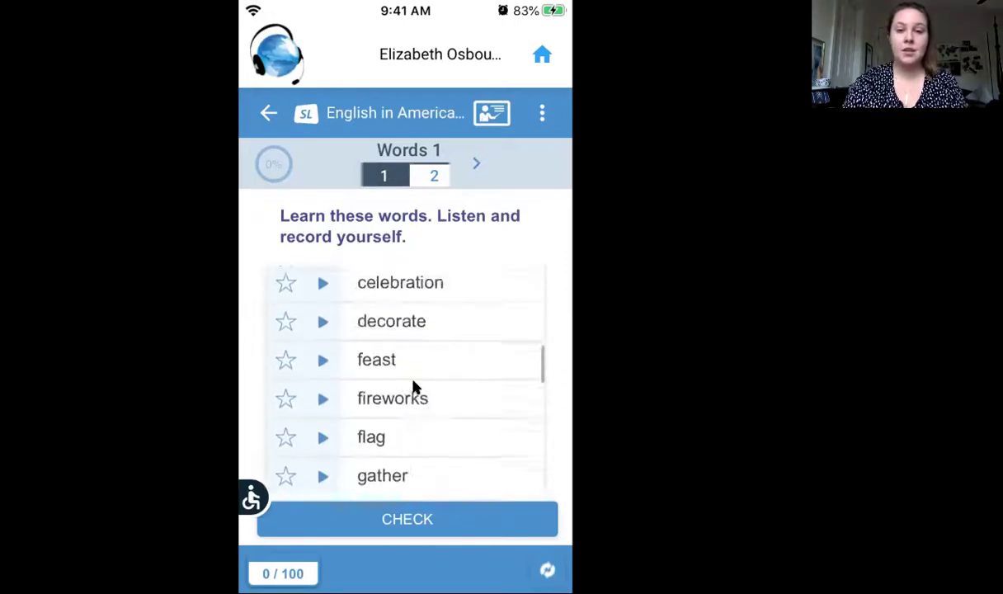
{"action": "left_click", "coordinate": [416, 176]}
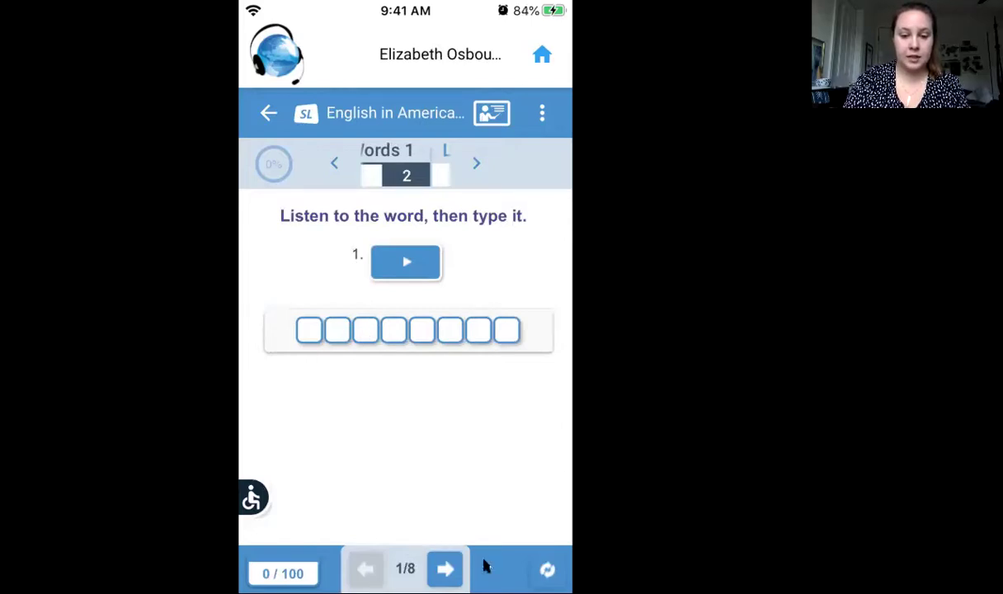
Step: Advance the dictation to question 4 of 8, then open Listen 1 part 3 True/False
{"action": "left_click", "coordinate": [445, 569]}
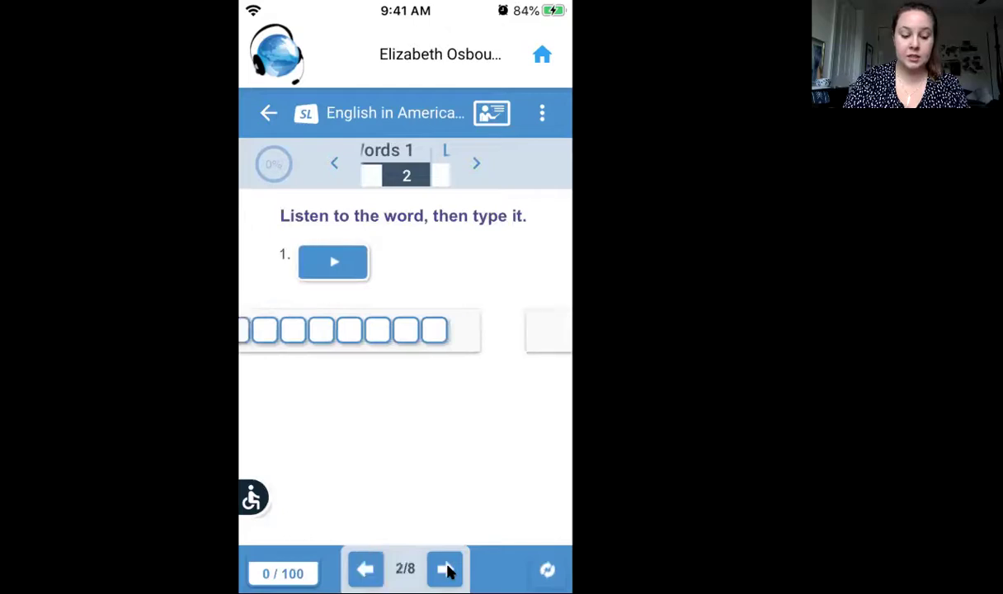
{"action": "left_click", "coordinate": [445, 569]}
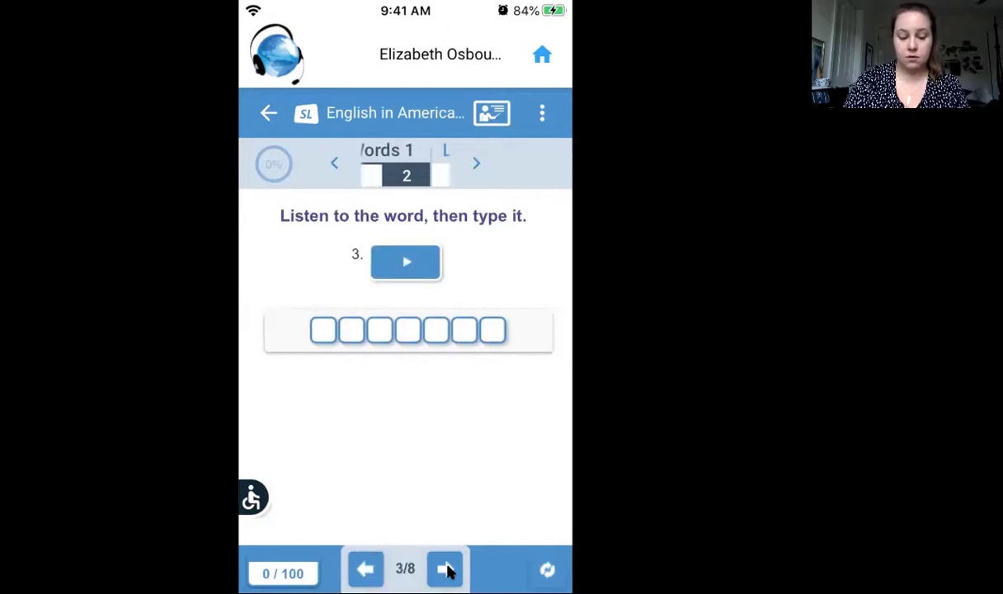
{"action": "left_click", "coordinate": [445, 569]}
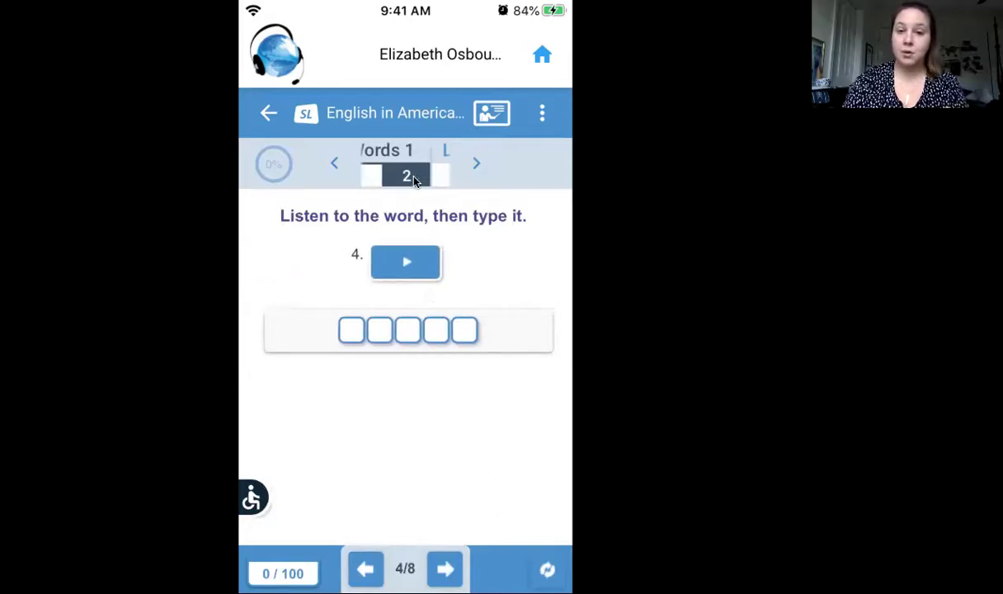
{"action": "left_click", "coordinate": [475, 165]}
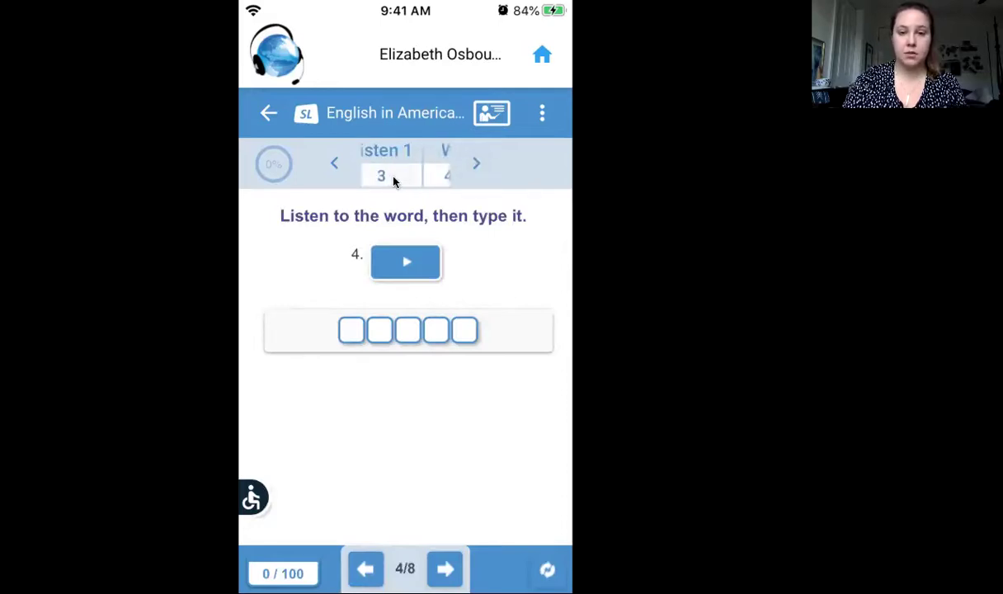
{"action": "left_click", "coordinate": [394, 179]}
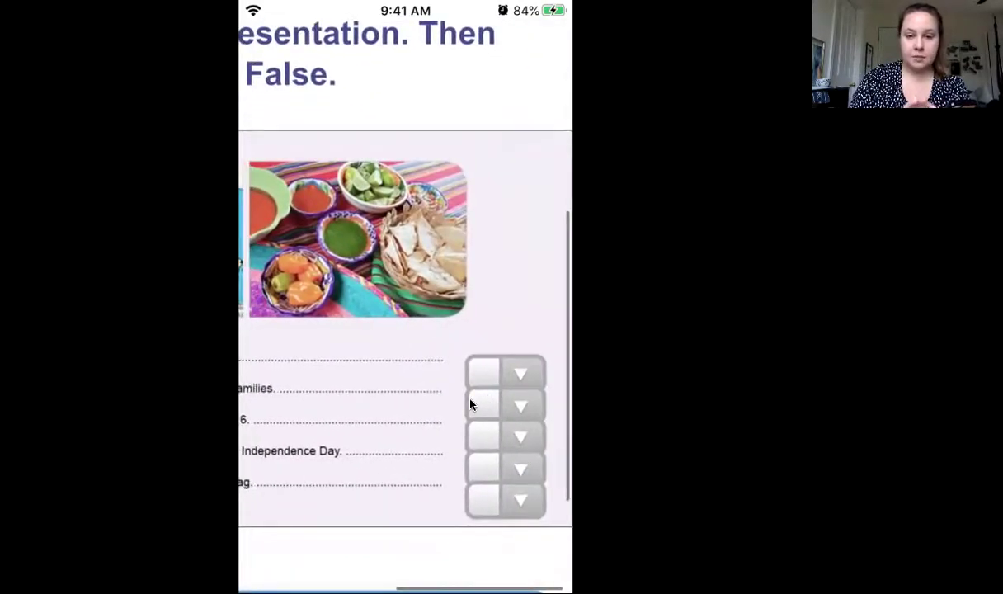
{"action": "left_click", "coordinate": [471, 404]}
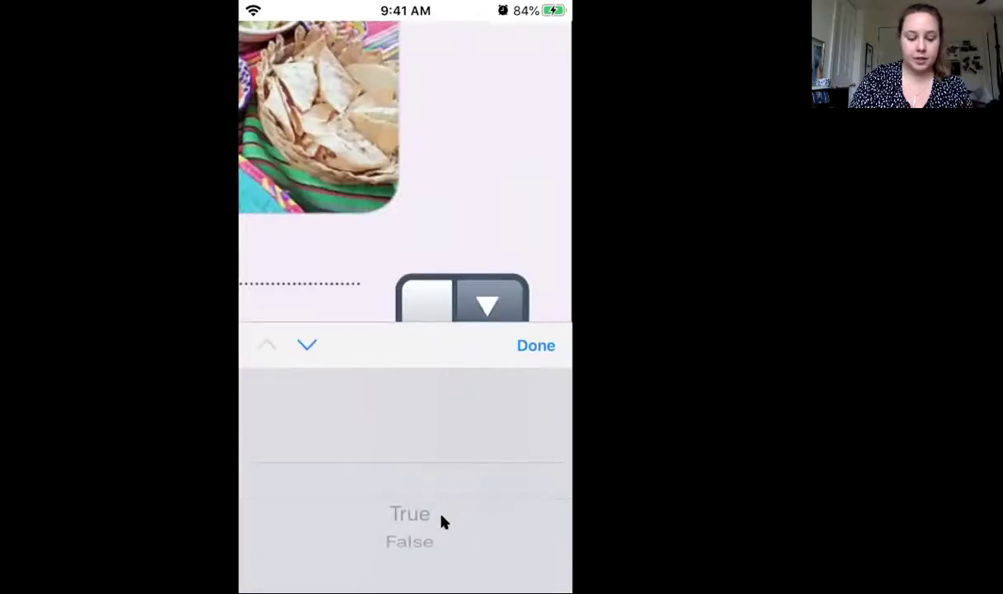
{"action": "left_click_drag", "start_coordinate": [441, 519], "coordinate": [436, 498]}
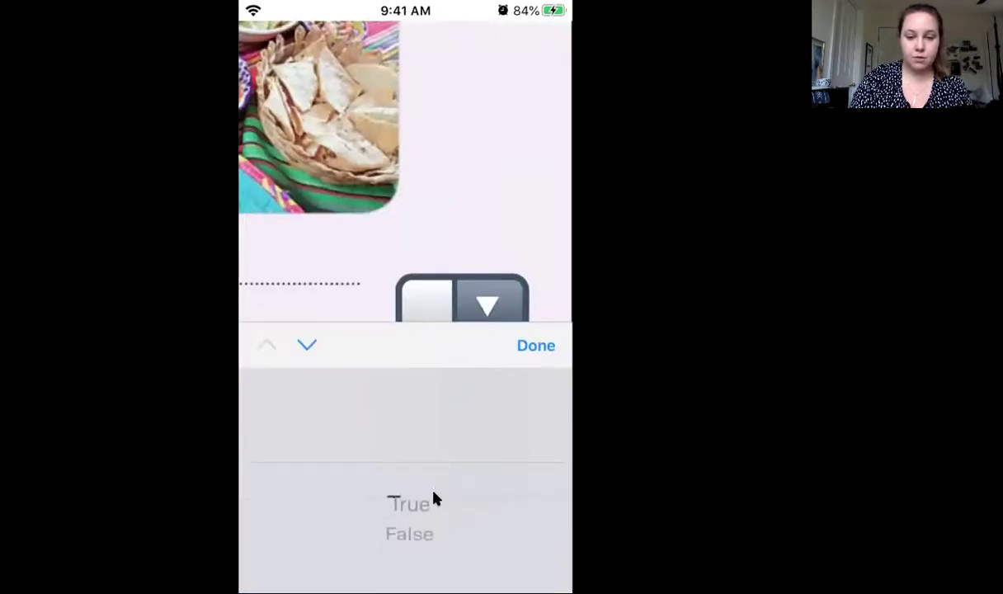
{"action": "left_click", "coordinate": [521, 357]}
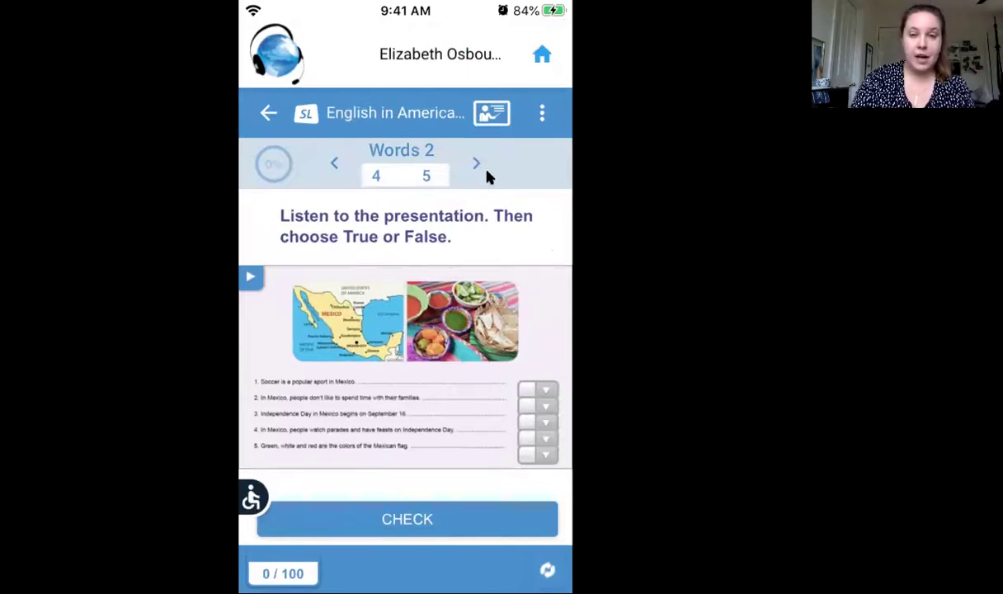
Step: Browse the lesson step strip and open step 7, the Read activity
{"action": "left_click", "coordinate": [476, 167]}
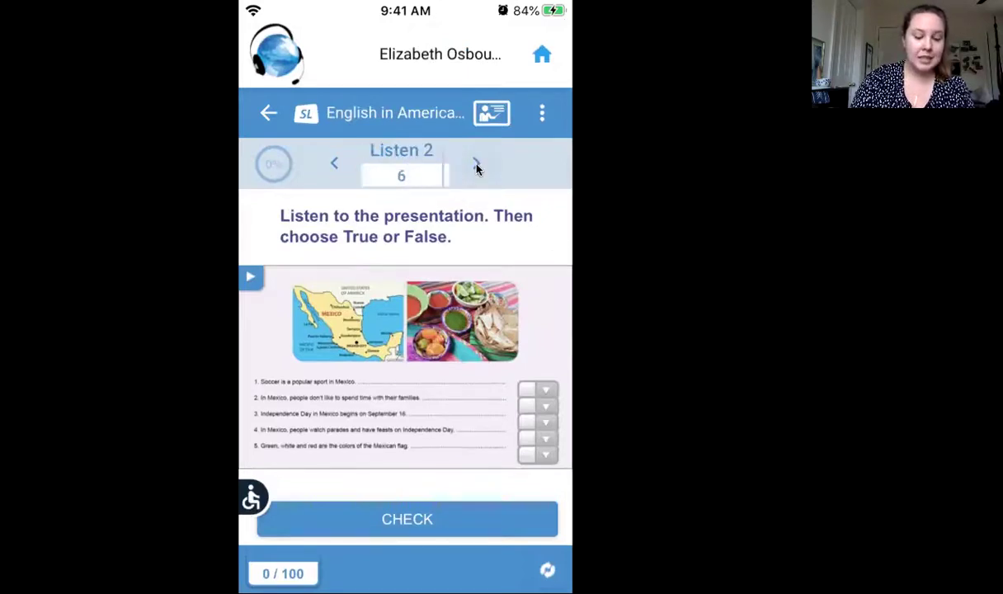
{"action": "left_click", "coordinate": [475, 167]}
{"action": "left_click", "coordinate": [476, 167]}
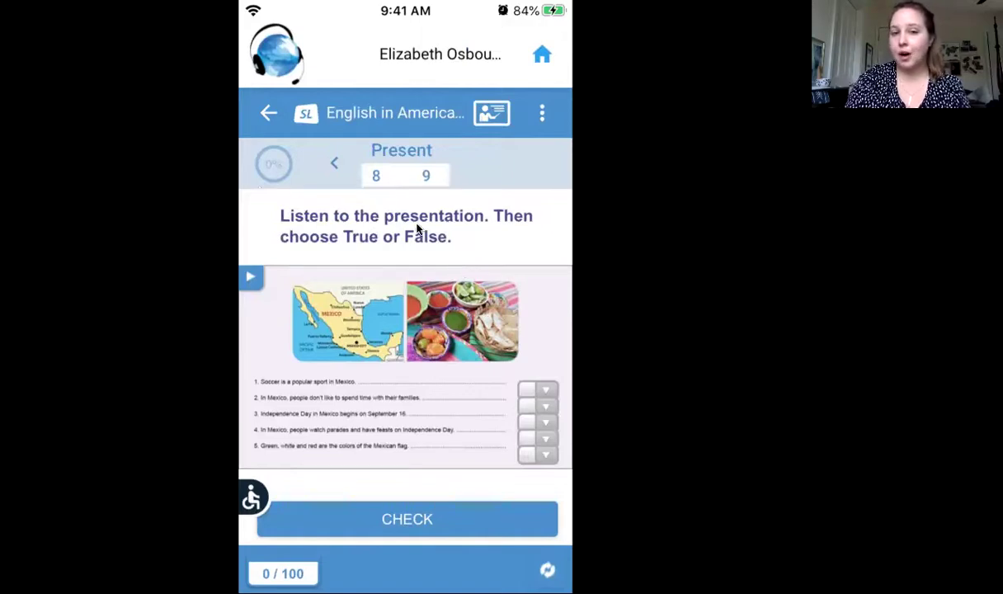
{"action": "left_click", "coordinate": [334, 165]}
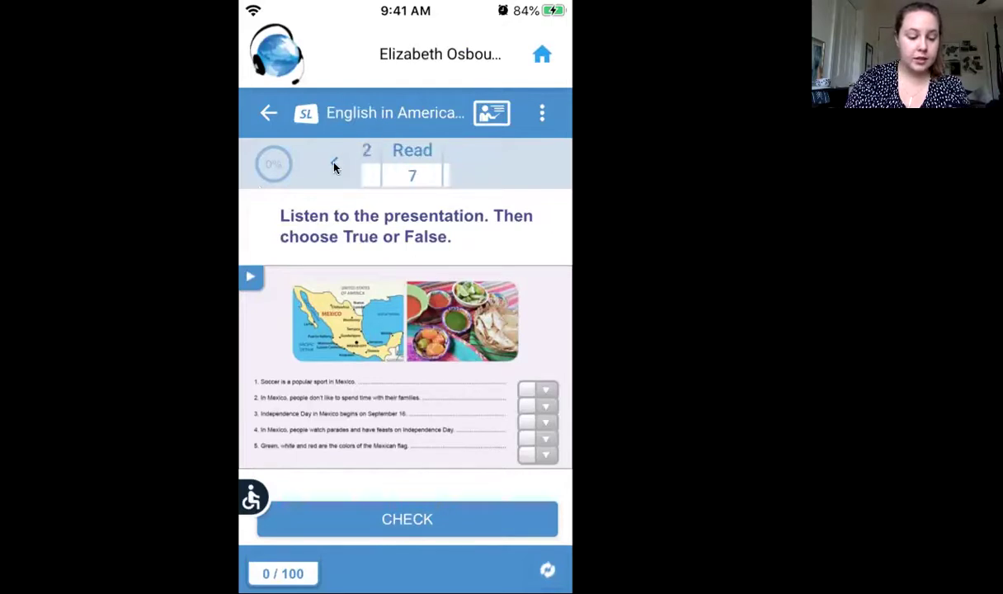
{"action": "left_click", "coordinate": [429, 150]}
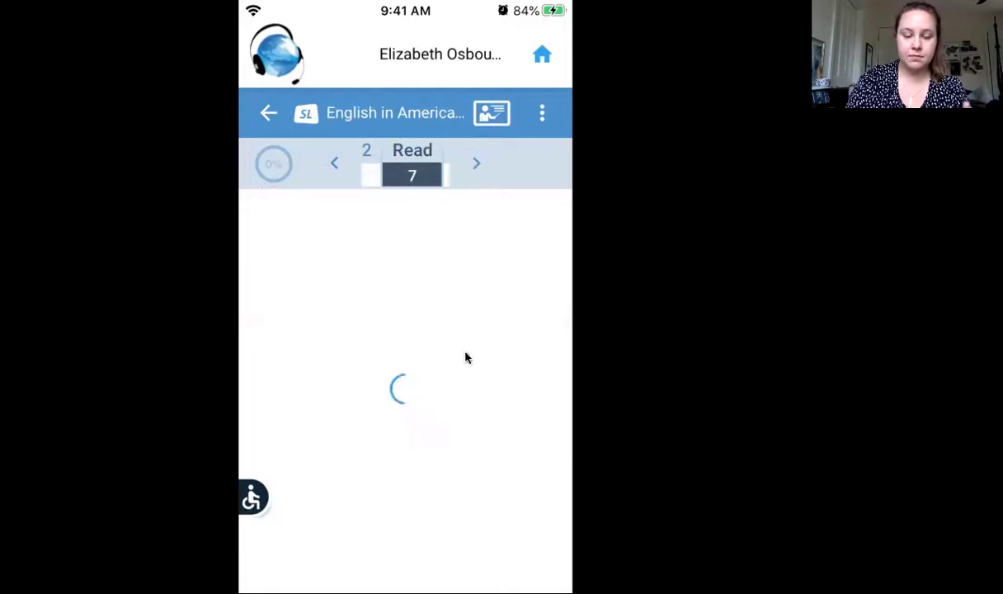